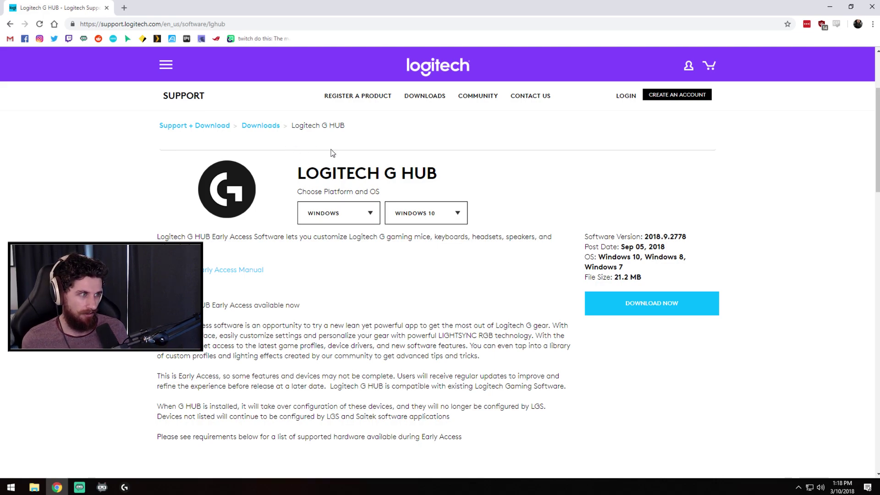
Step: Bring up the Logitech G HUB window and go to its home screen
double_click(364, 191)
click(363, 192)
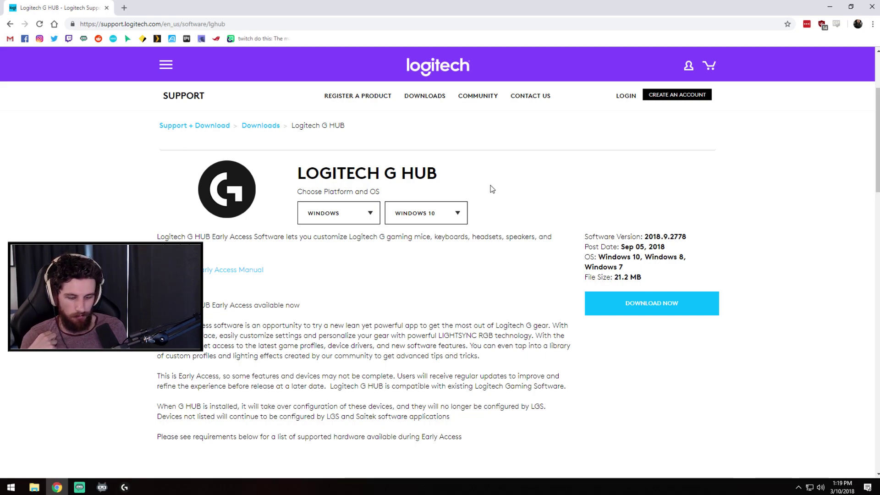
double_click(424, 182)
click(510, 201)
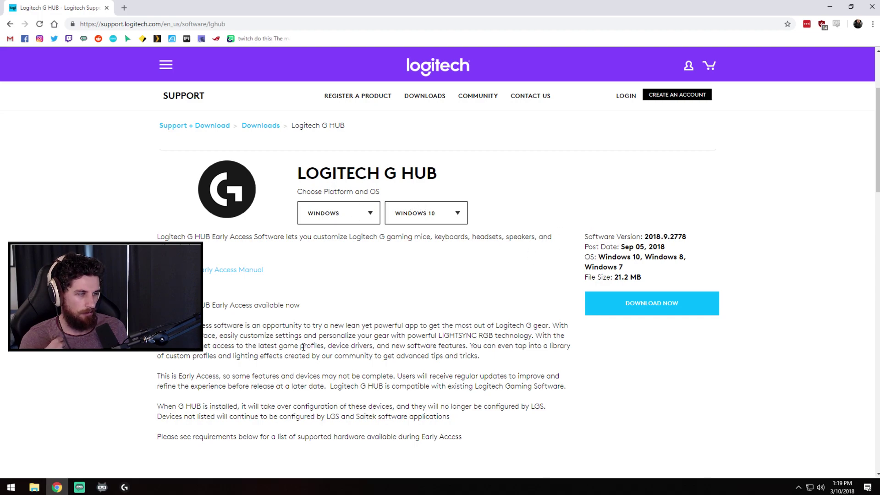
click(124, 487)
click(145, 69)
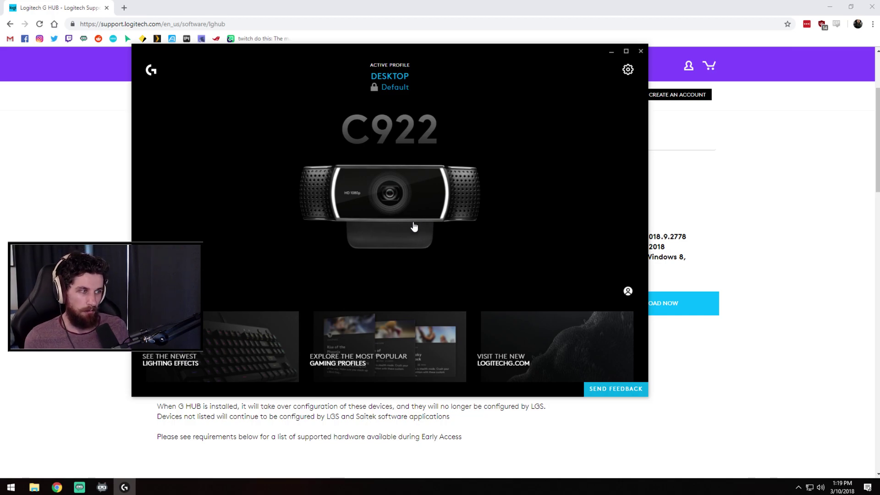
Step: Open the C922 webcam and tick 'Disable this device in G HUB' in its device settings
click(420, 200)
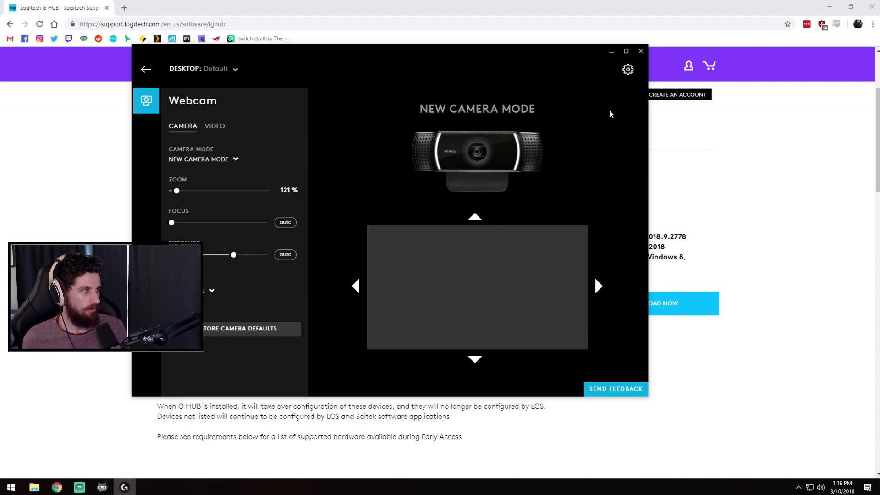
click(628, 70)
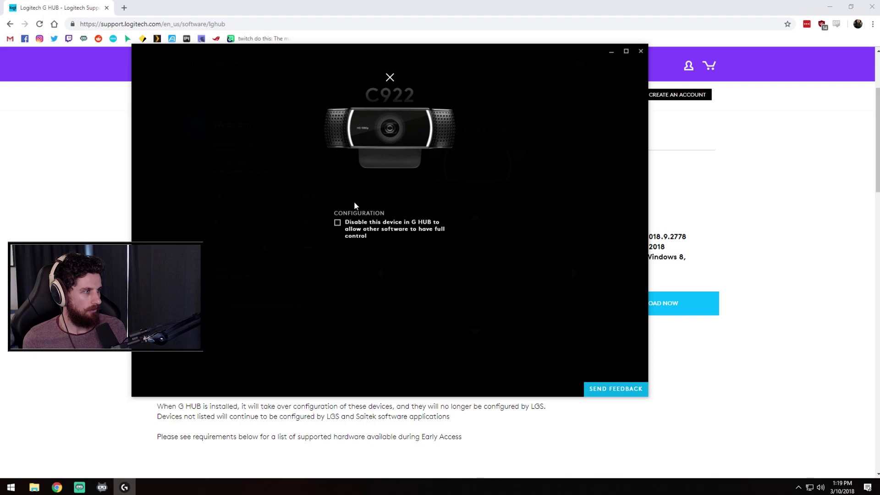
click(338, 222)
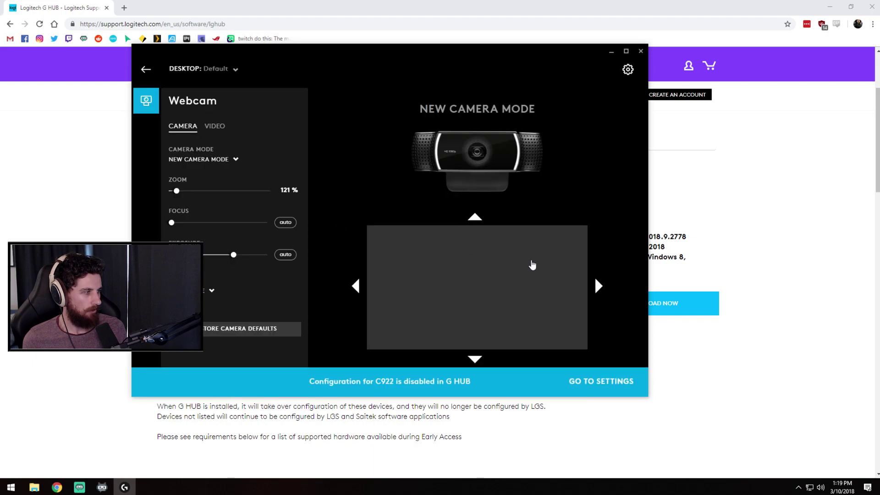
click(628, 70)
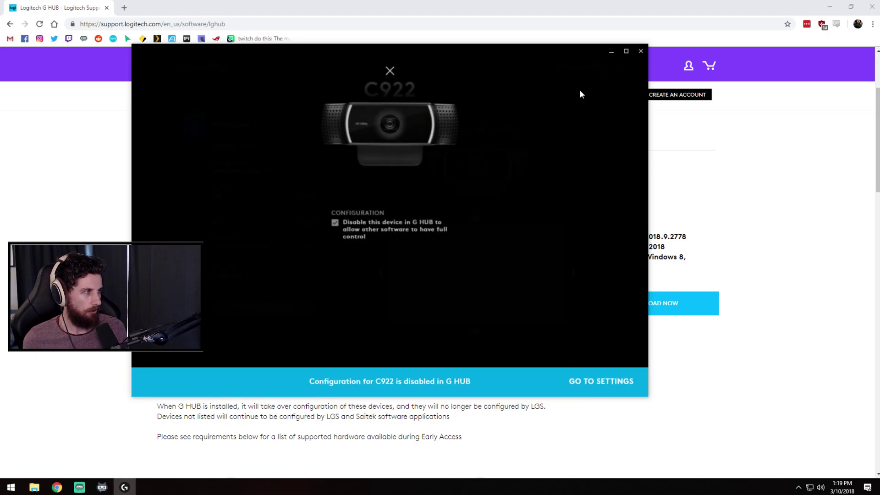
click(390, 73)
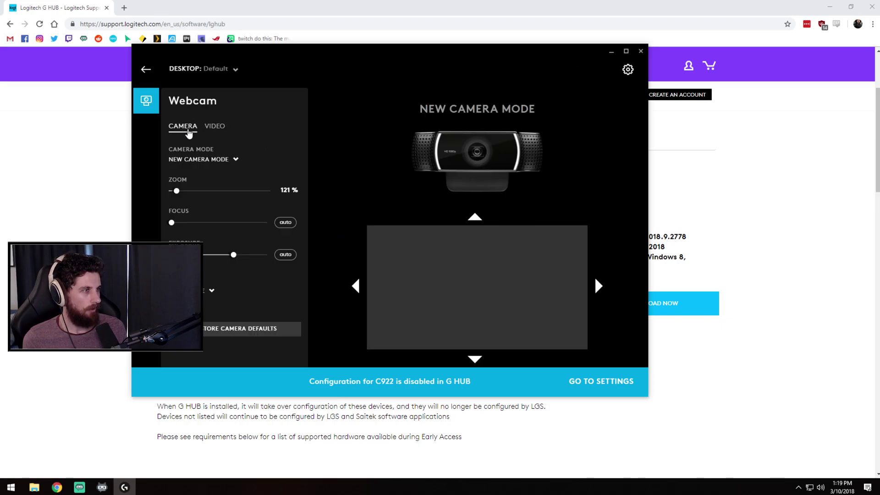
Step: Switch the C922 camera mode to Default
click(212, 130)
click(191, 132)
click(219, 160)
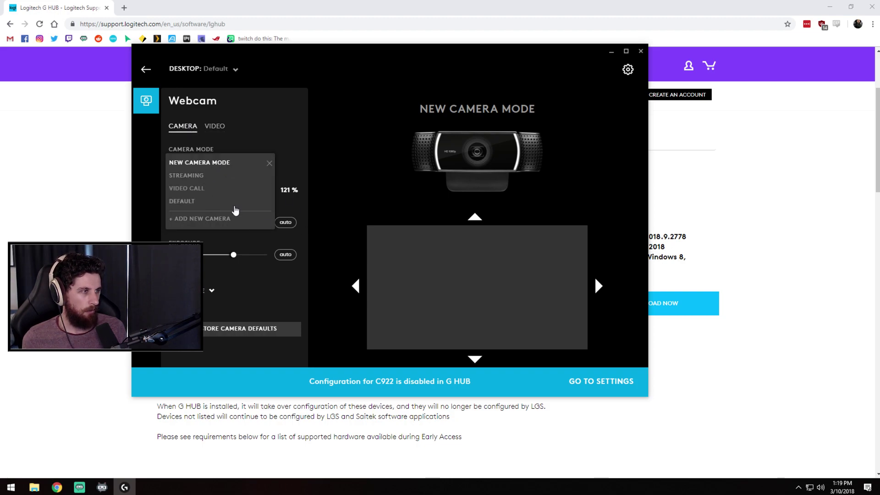
click(192, 204)
Step: Set the C922 video filter to No Filter
click(213, 130)
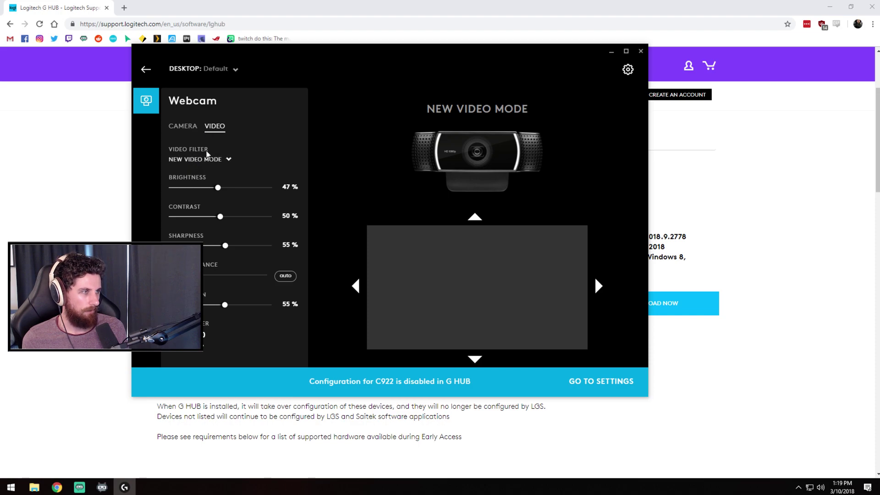
click(194, 160)
click(196, 213)
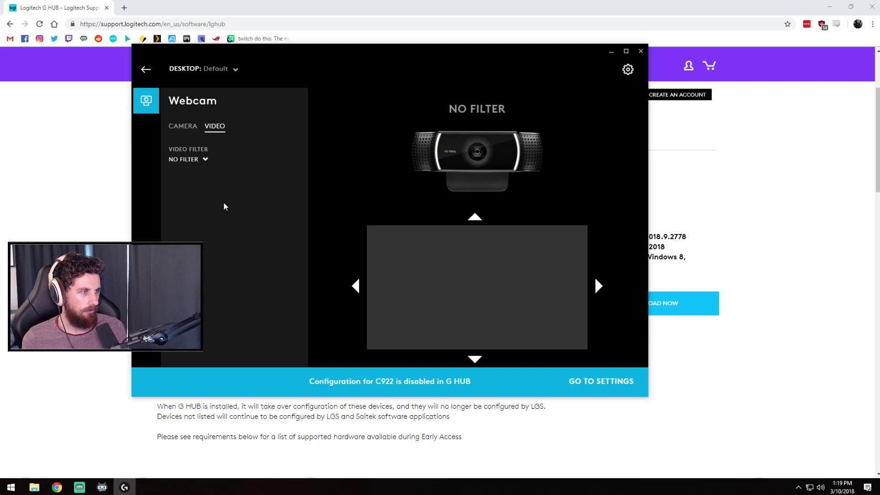
Step: Reselect New Camera Mode as the C922 camera mode
click(190, 130)
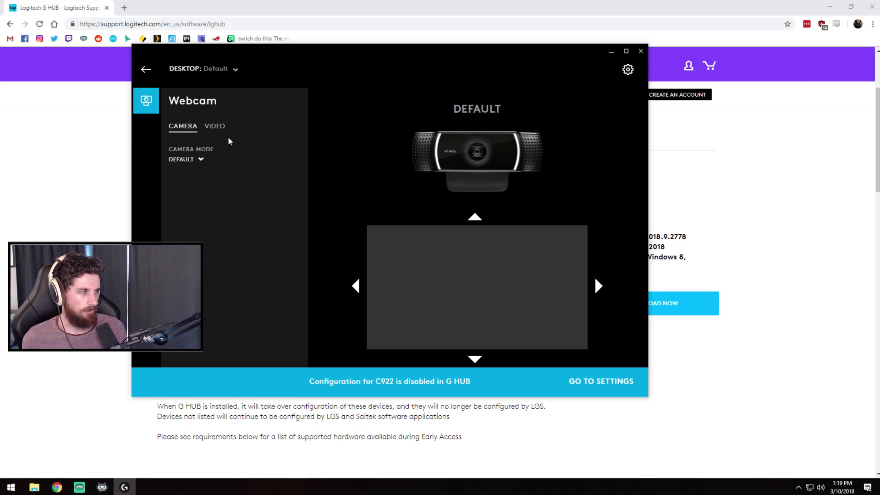
click(201, 161)
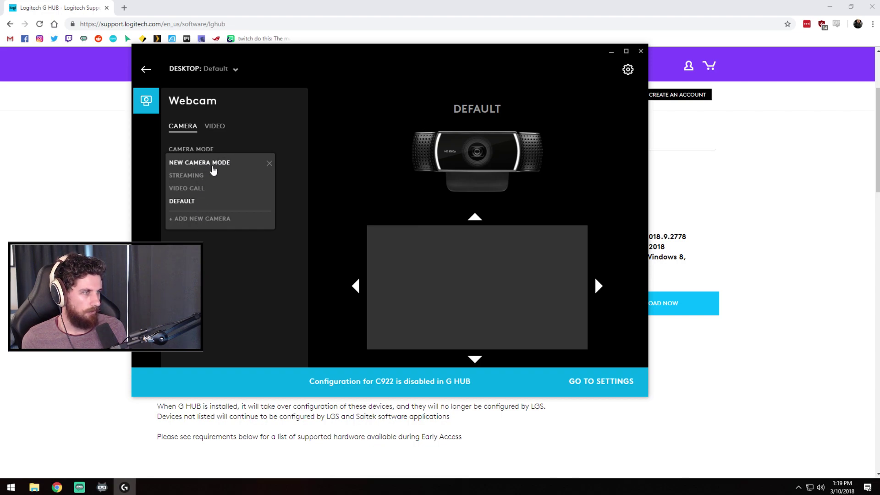
click(213, 164)
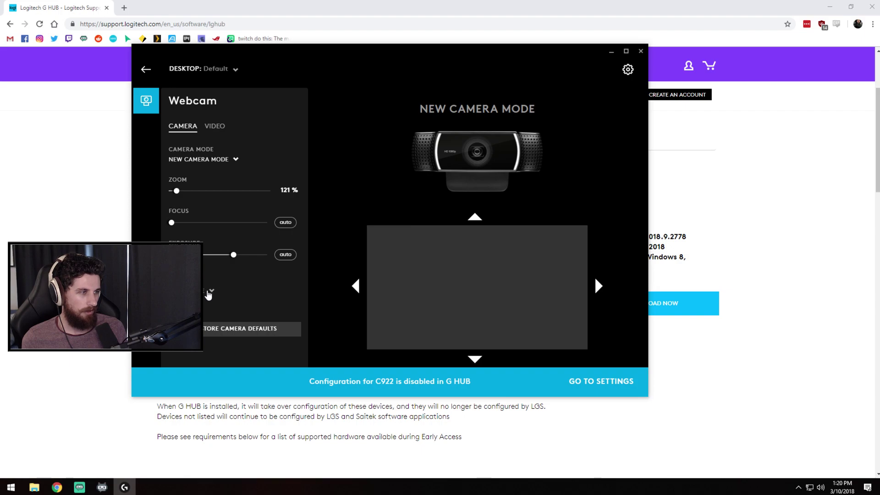
click(210, 291)
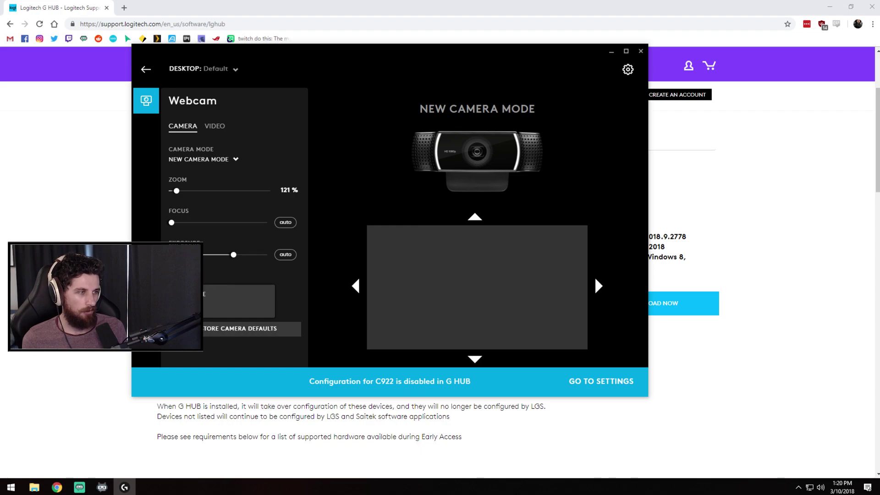
click(298, 303)
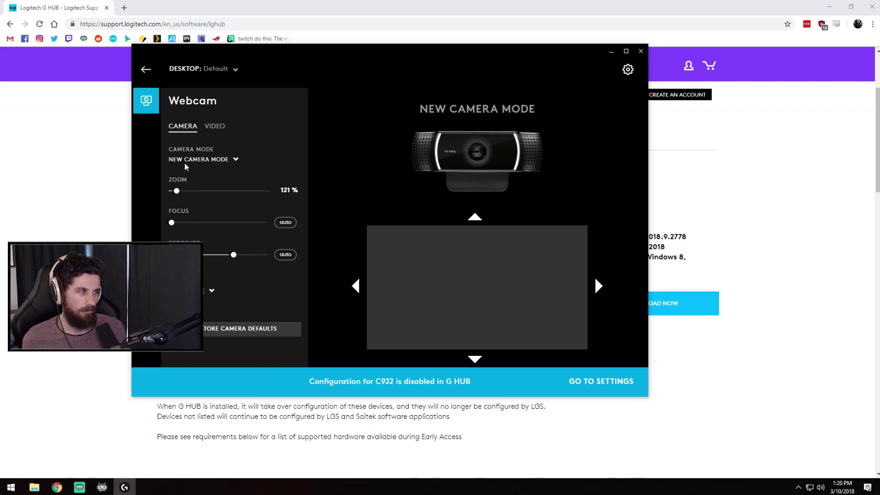
Step: Choose New Video Mode as the C922 video filter, giving brightness 47%, contrast 50%, sharpness 55%
click(213, 126)
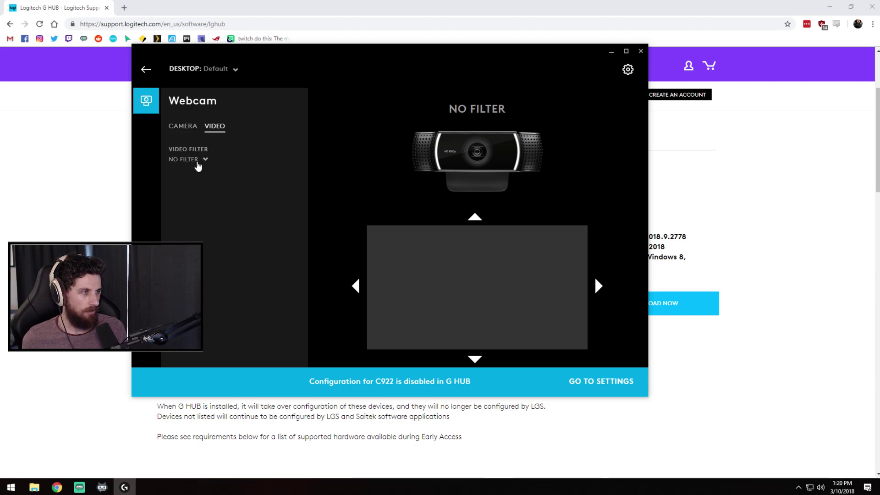
click(196, 163)
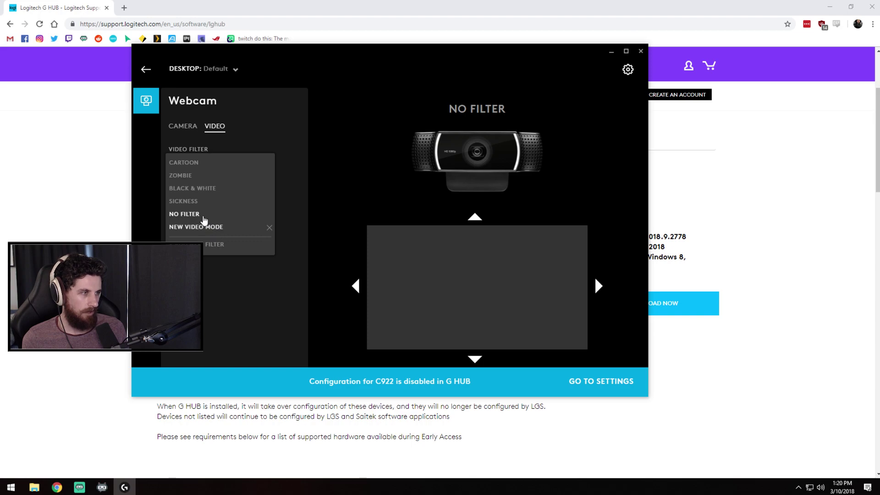
click(204, 229)
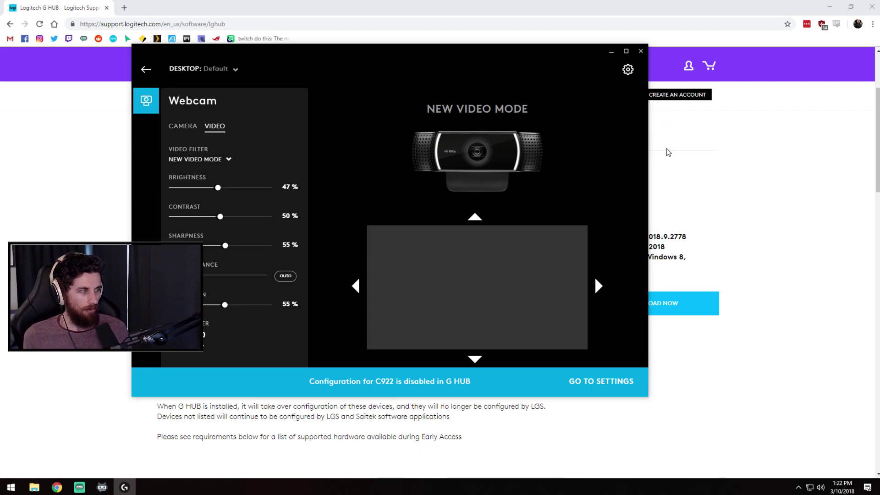
Step: Check the Camera and Video tabs, then return home and reopen the C922 page
click(183, 127)
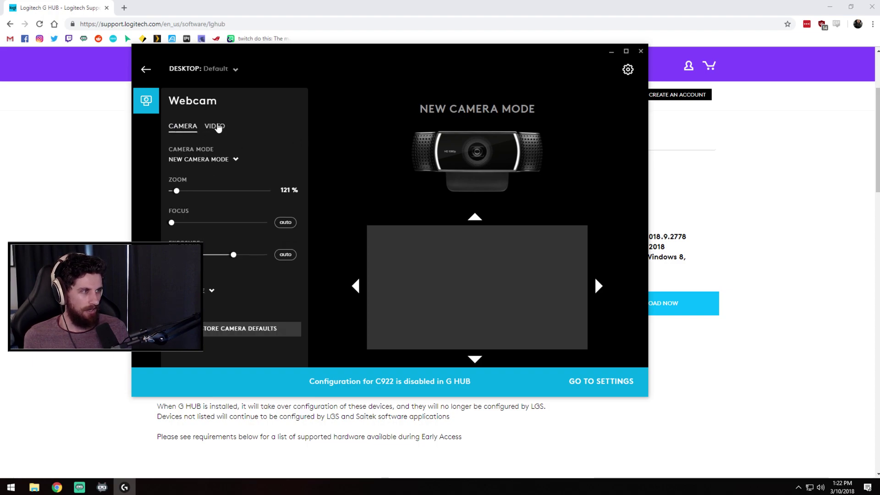
click(214, 127)
click(183, 127)
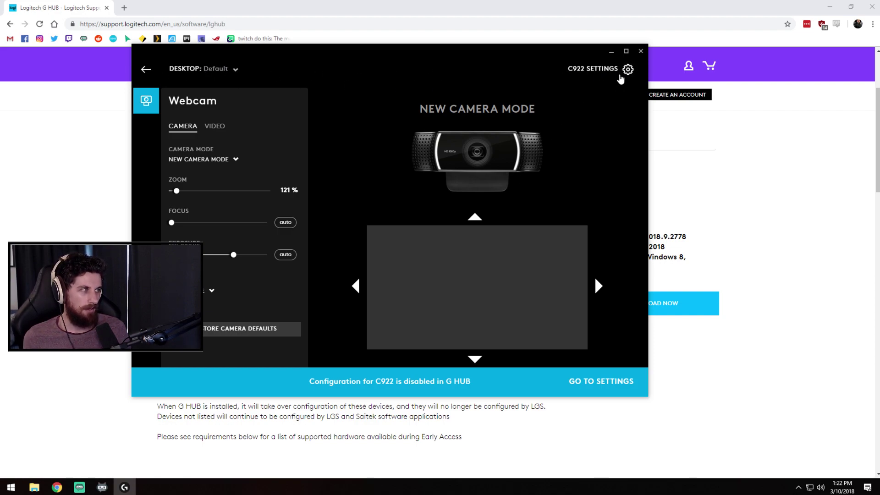
click(155, 70)
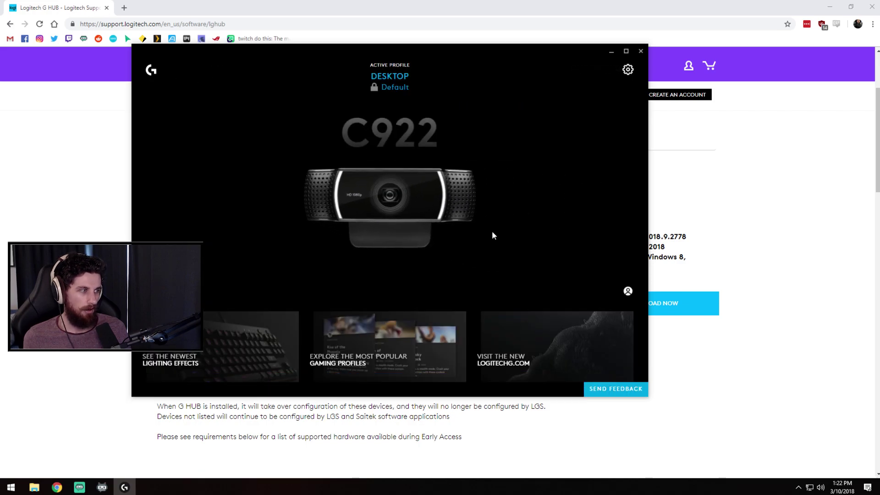
click(450, 232)
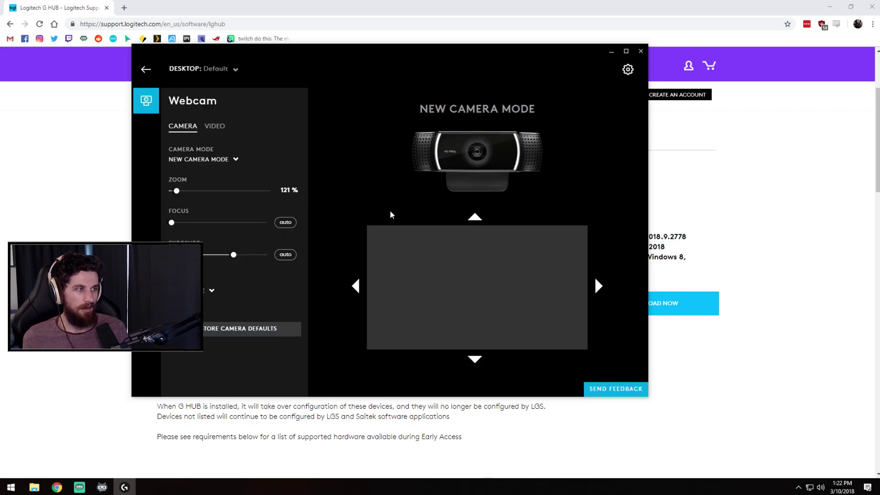